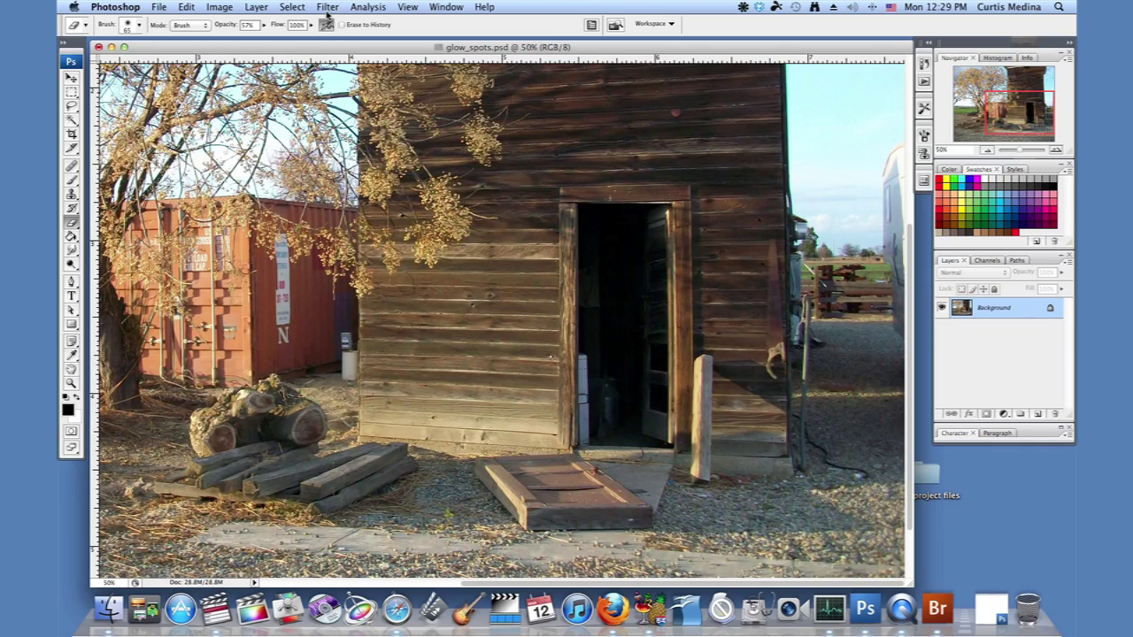
Open the Filter menu for the shed photo in glow_spots.psd
{"action": "left_click", "coordinate": [330, 8]}
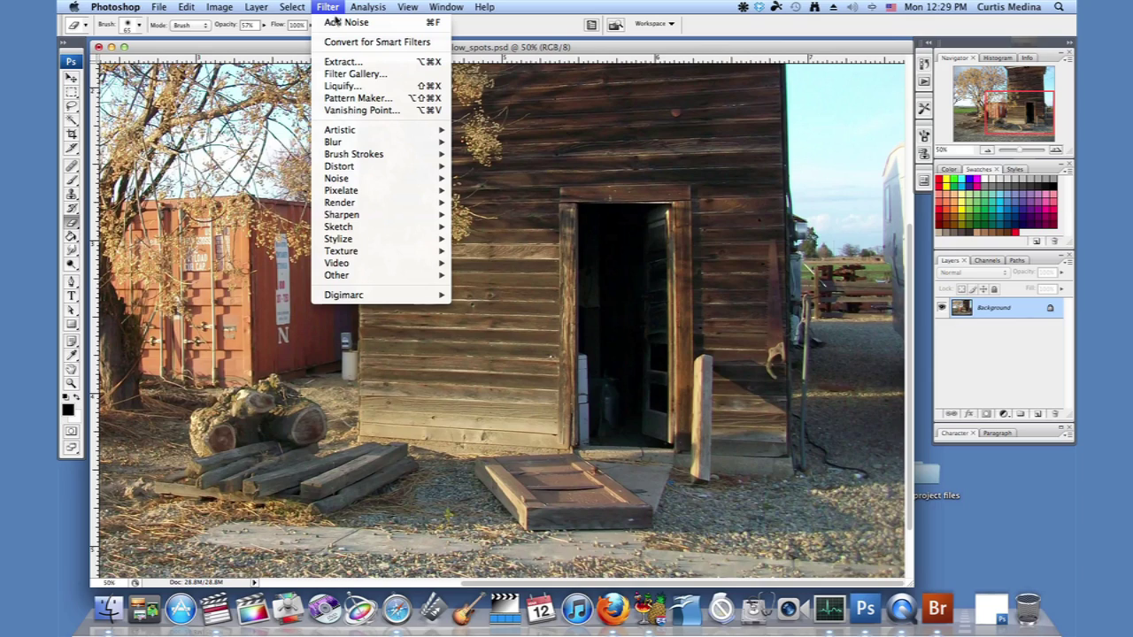
Choose Distort > Glass to preview the Glass filter on the shed photo
{"action": "mouse_move", "coordinate": [351, 168]}
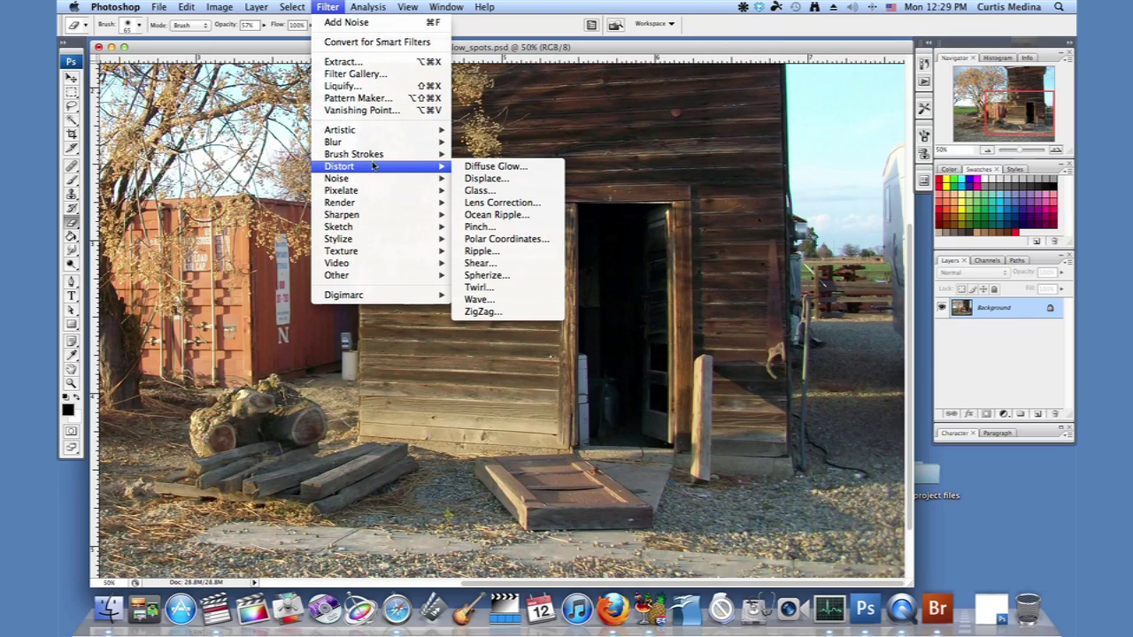
{"action": "left_click", "coordinate": [491, 191]}
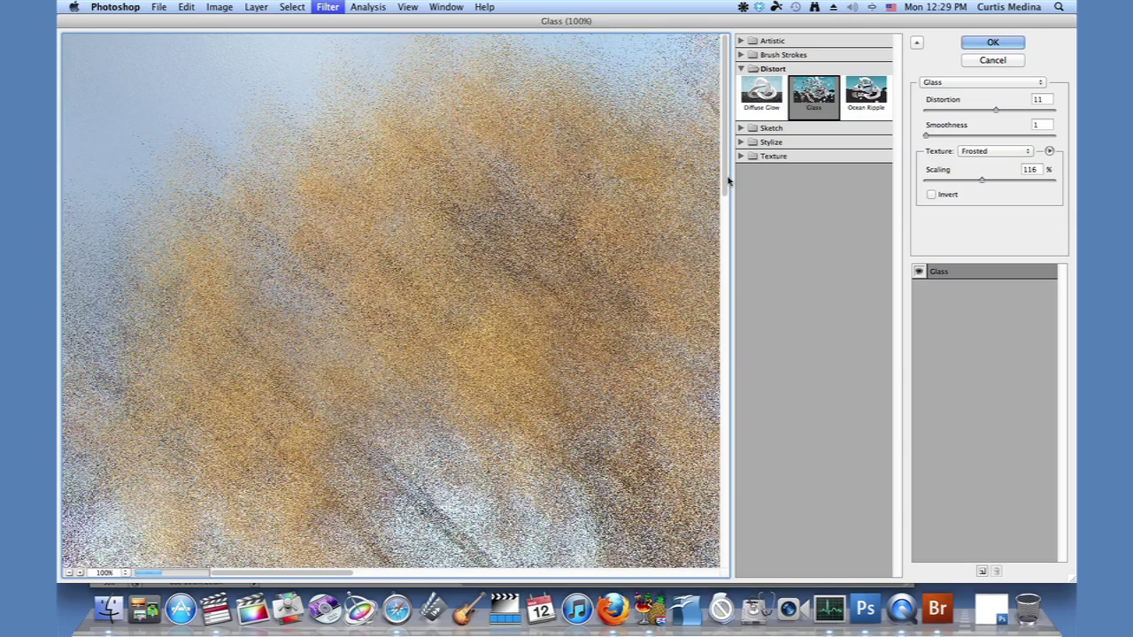
Lower the Glass Distortion and try the Blocks texture
{"action": "left_click_drag", "start_coordinate": [728, 180], "coordinate": [712, 210]}
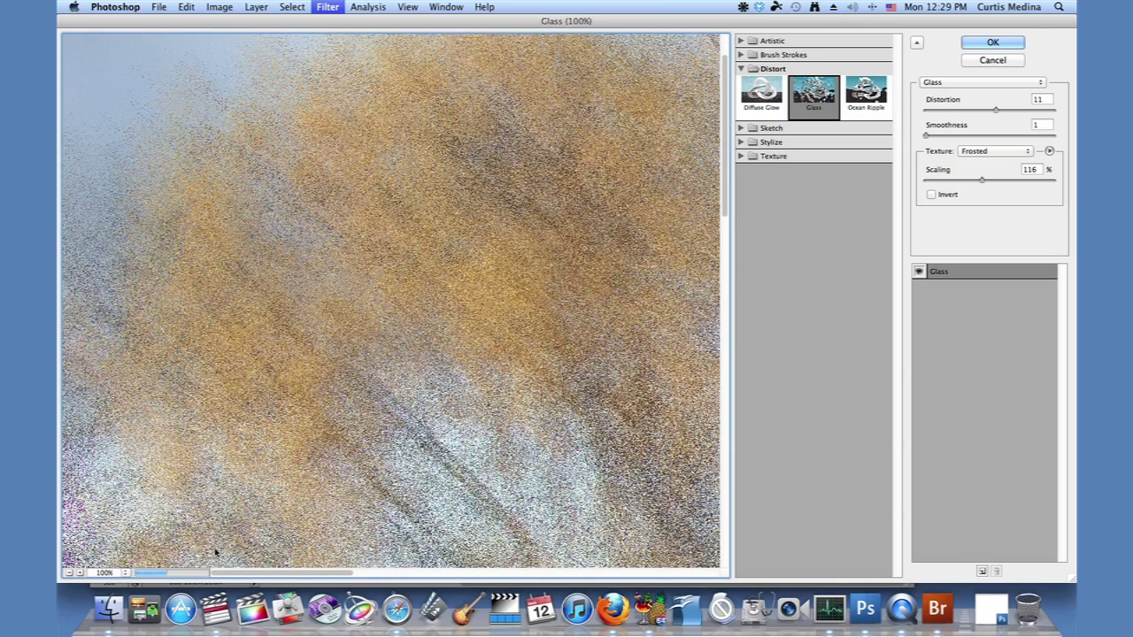
{"action": "left_click_drag", "start_coordinate": [329, 576], "coordinate": [400, 566]}
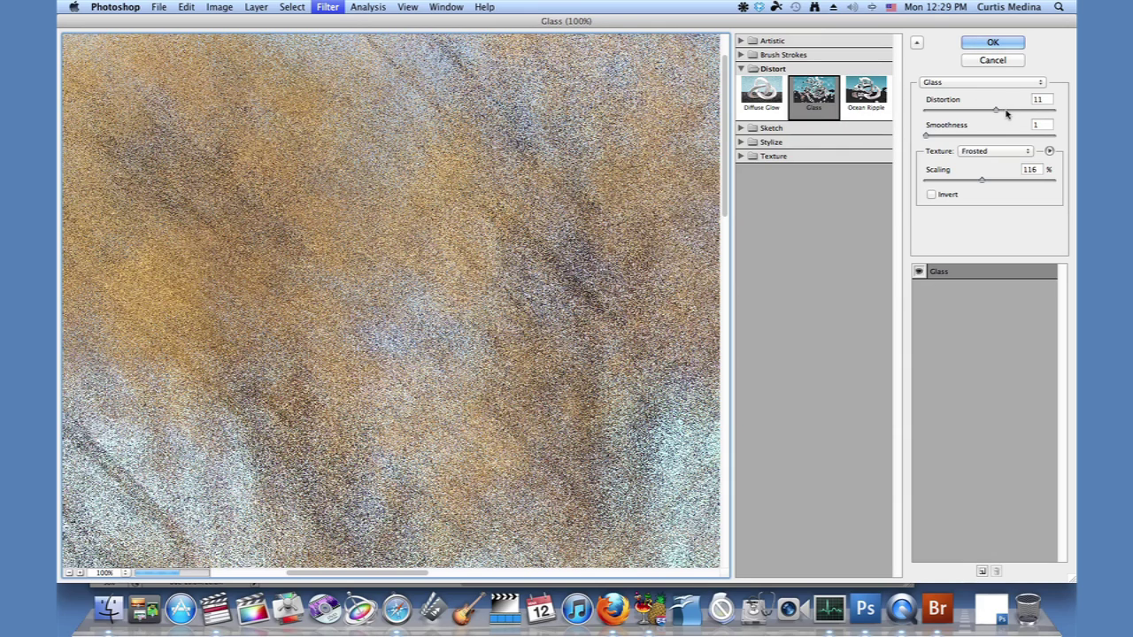
{"action": "left_click_drag", "start_coordinate": [998, 112], "coordinate": [993, 112]}
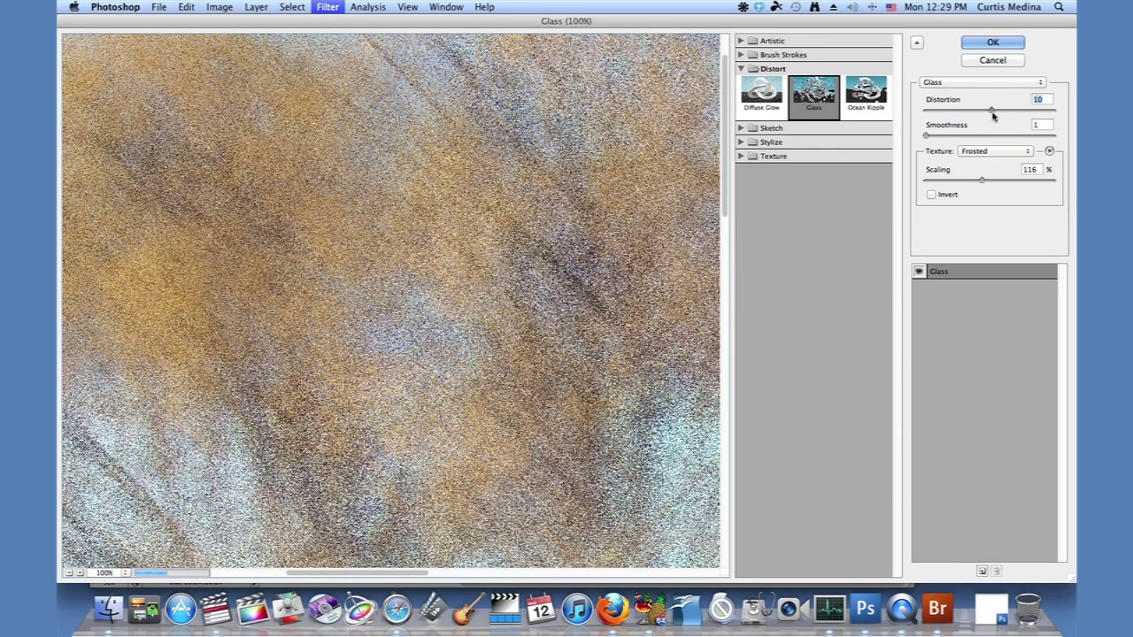
{"action": "left_click", "coordinate": [1000, 154]}
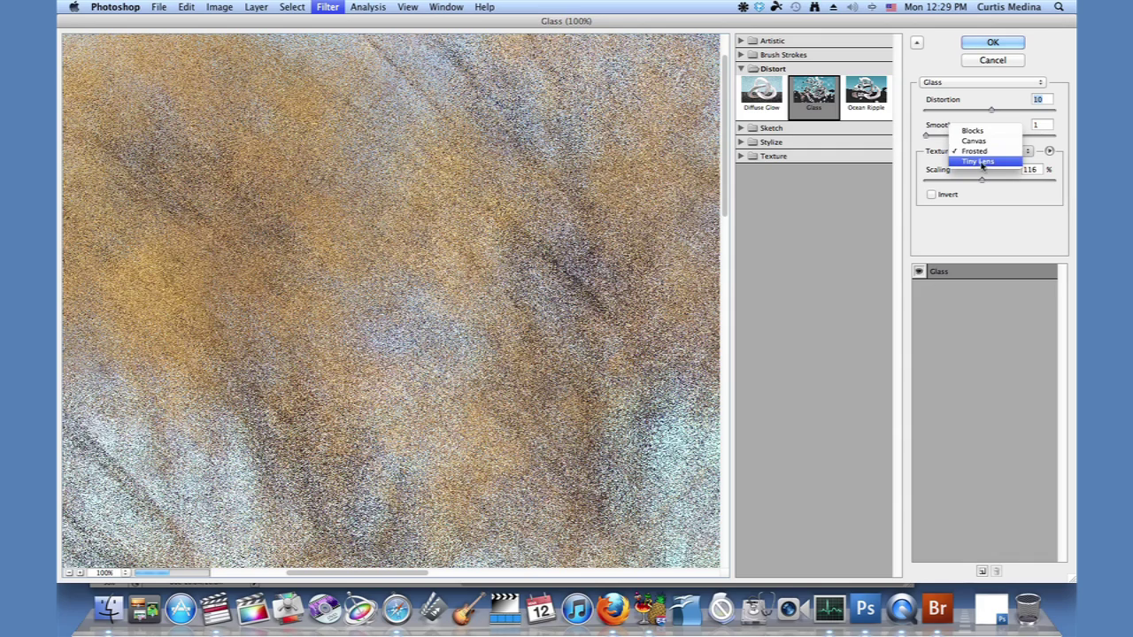
{"action": "left_click", "coordinate": [990, 131]}
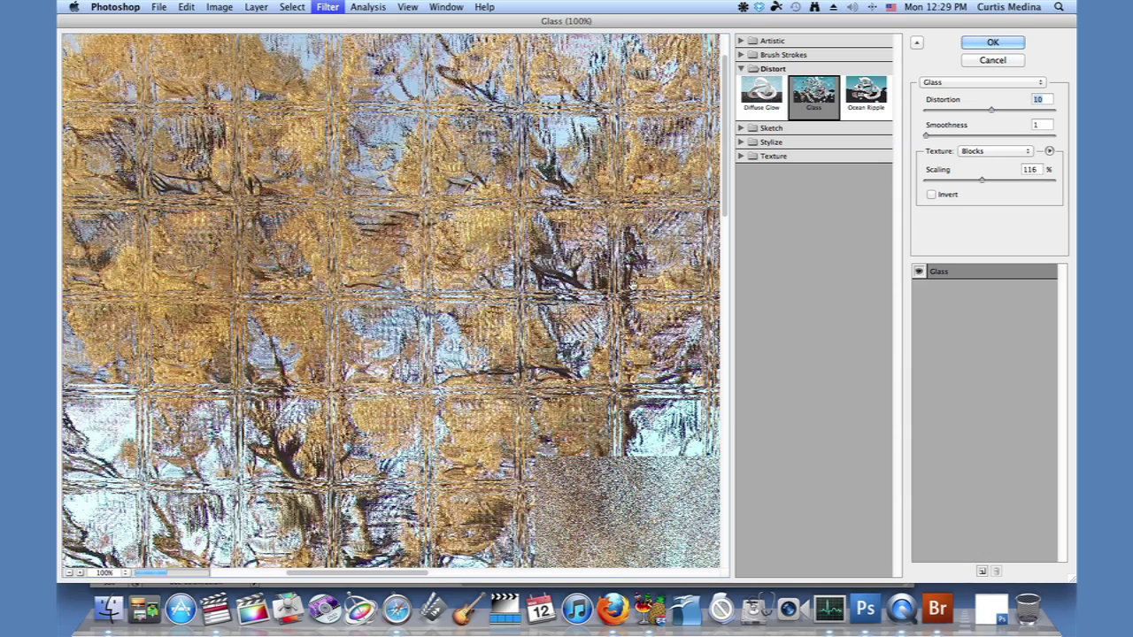
Try the Canvas and Tiny Lens textures, then return to Frosted at Distortion 3
{"action": "left_click", "coordinate": [970, 155]}
{"action": "left_click", "coordinate": [973, 163]}
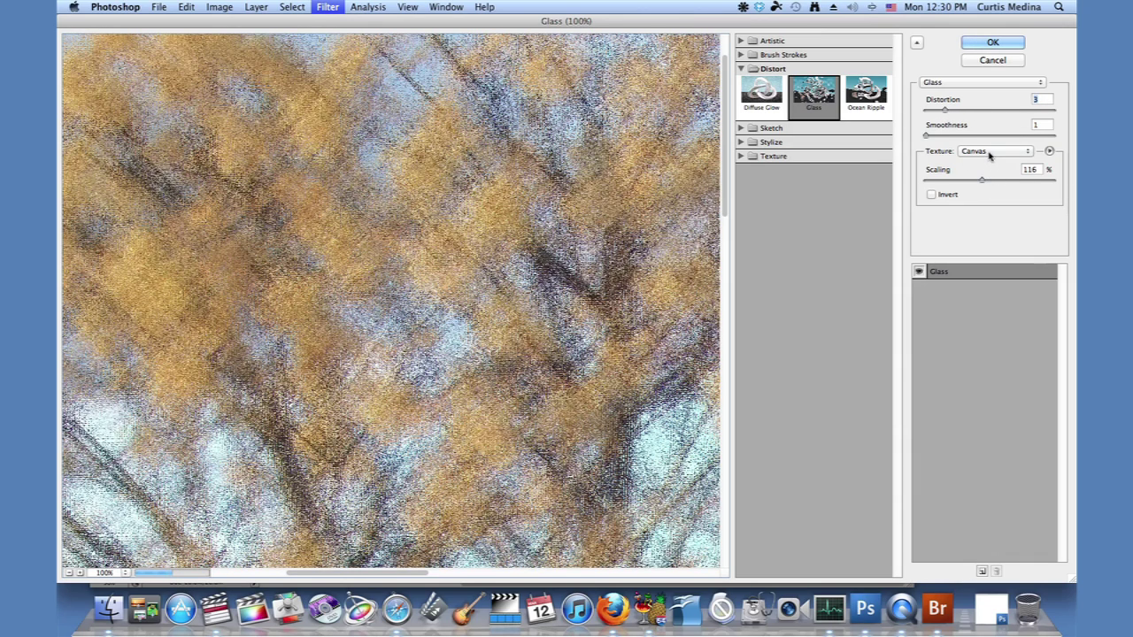
{"action": "left_click", "coordinate": [989, 155]}
{"action": "left_click", "coordinate": [980, 197]}
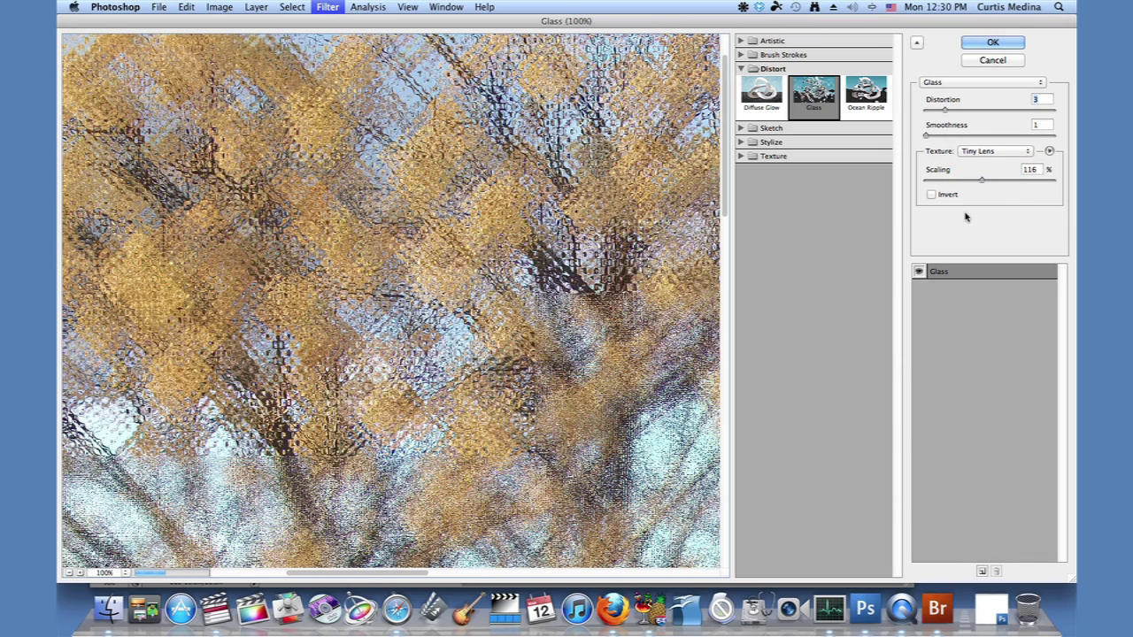
{"action": "left_click", "coordinate": [994, 152]}
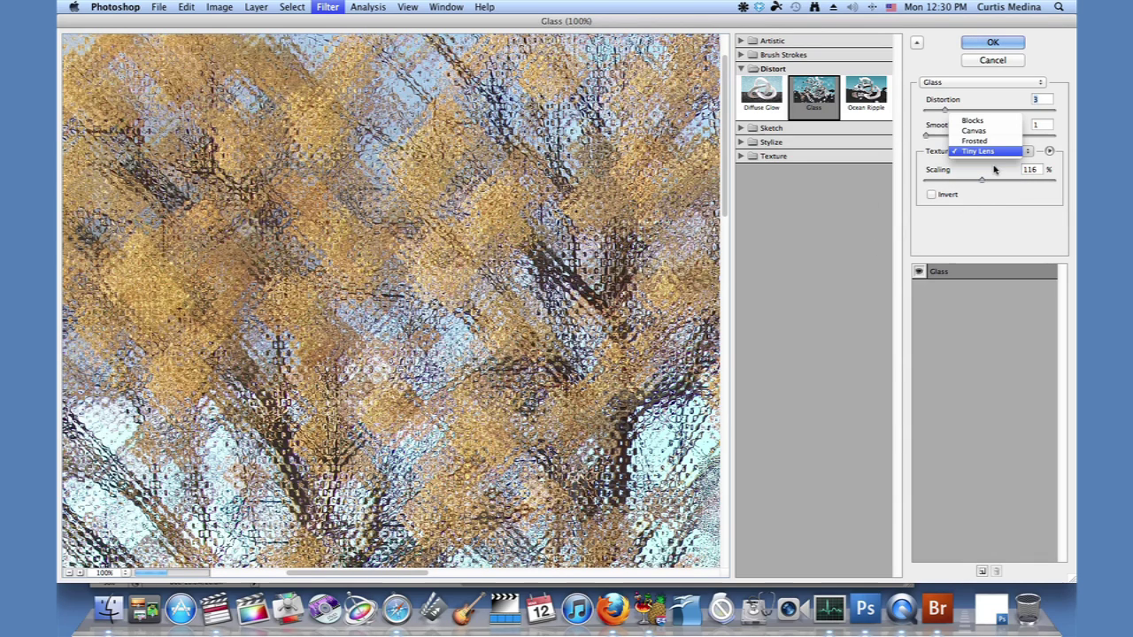
{"action": "left_click", "coordinate": [978, 141]}
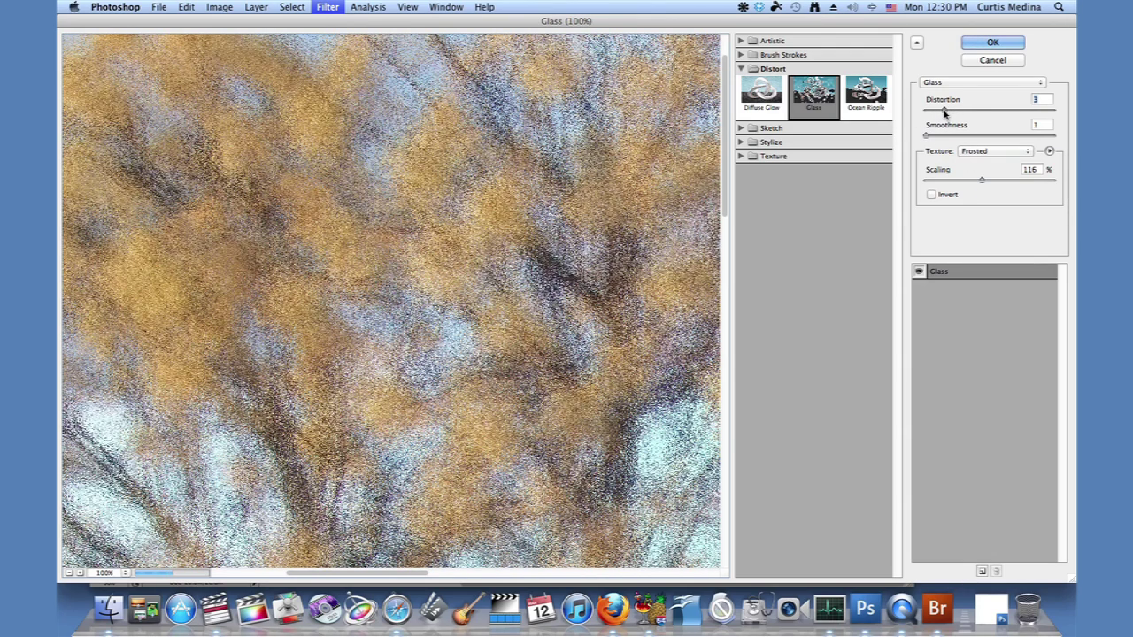
Sweep Distortion between 0 and 20, then settle on Distortion 6, Smoothness 1, Scaling 165%
{"action": "left_click_drag", "start_coordinate": [937, 111], "coordinate": [920, 115]}
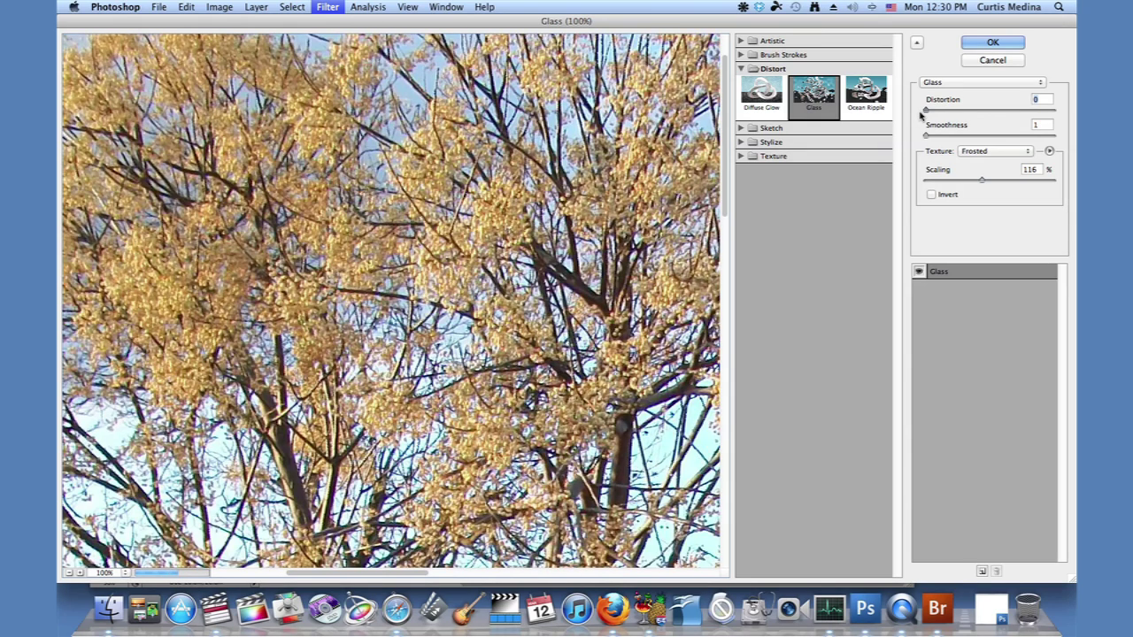
{"action": "left_click_drag", "start_coordinate": [921, 112], "coordinate": [1067, 108]}
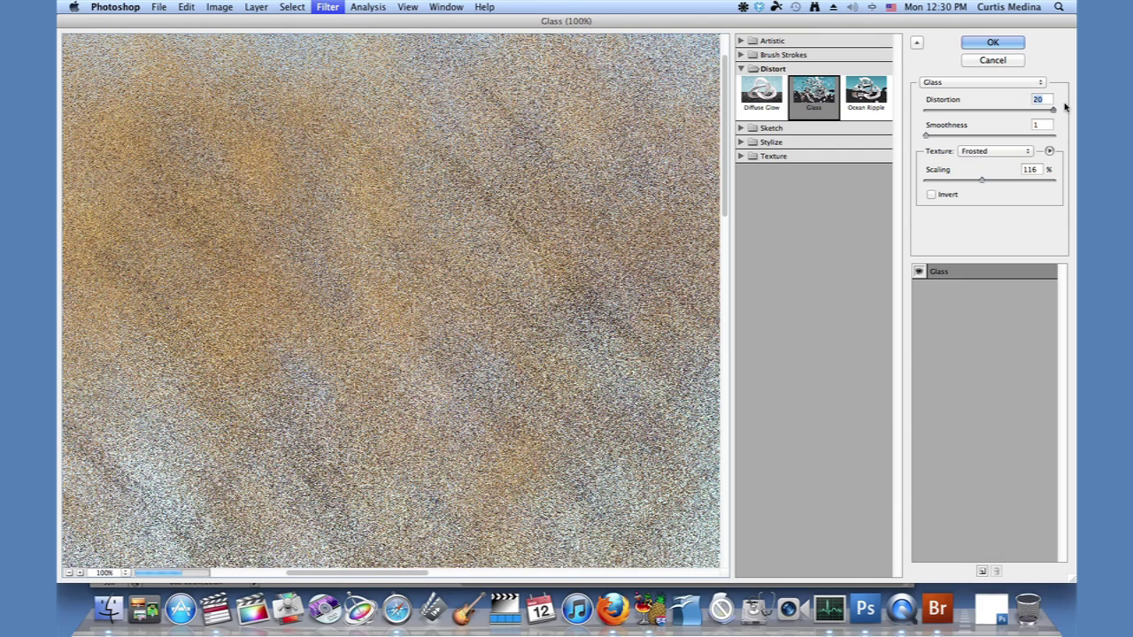
{"action": "left_click_drag", "start_coordinate": [1065, 106], "coordinate": [973, 142]}
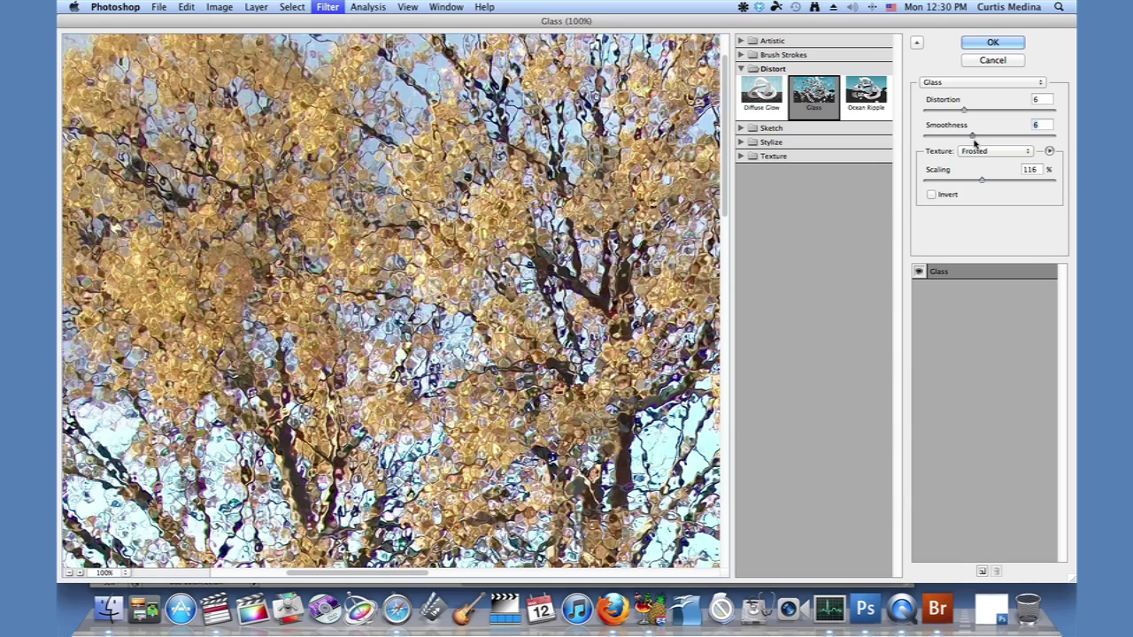
{"action": "left_click_drag", "start_coordinate": [972, 144], "coordinate": [1048, 145]}
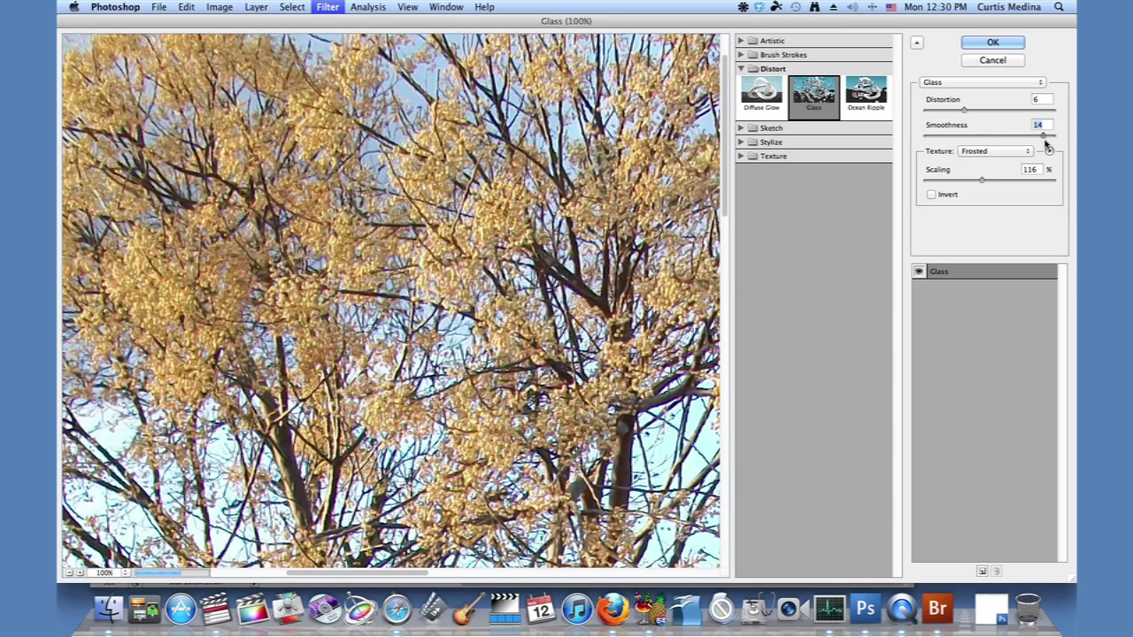
{"action": "left_click_drag", "start_coordinate": [1047, 144], "coordinate": [926, 143]}
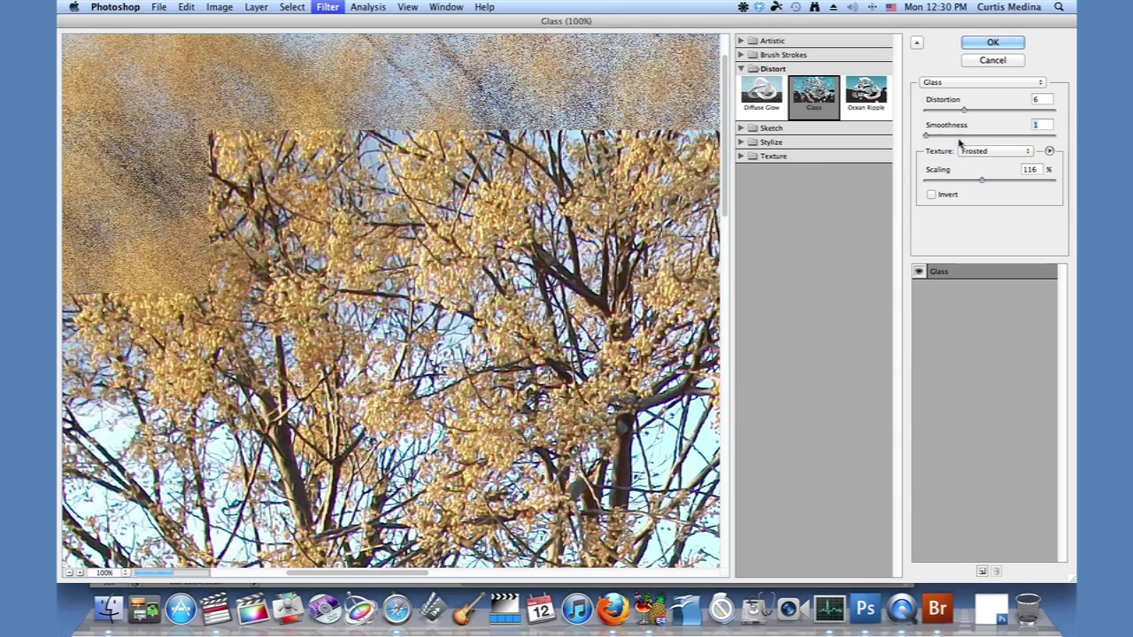
{"action": "left_click_drag", "start_coordinate": [985, 182], "coordinate": [1058, 182]}
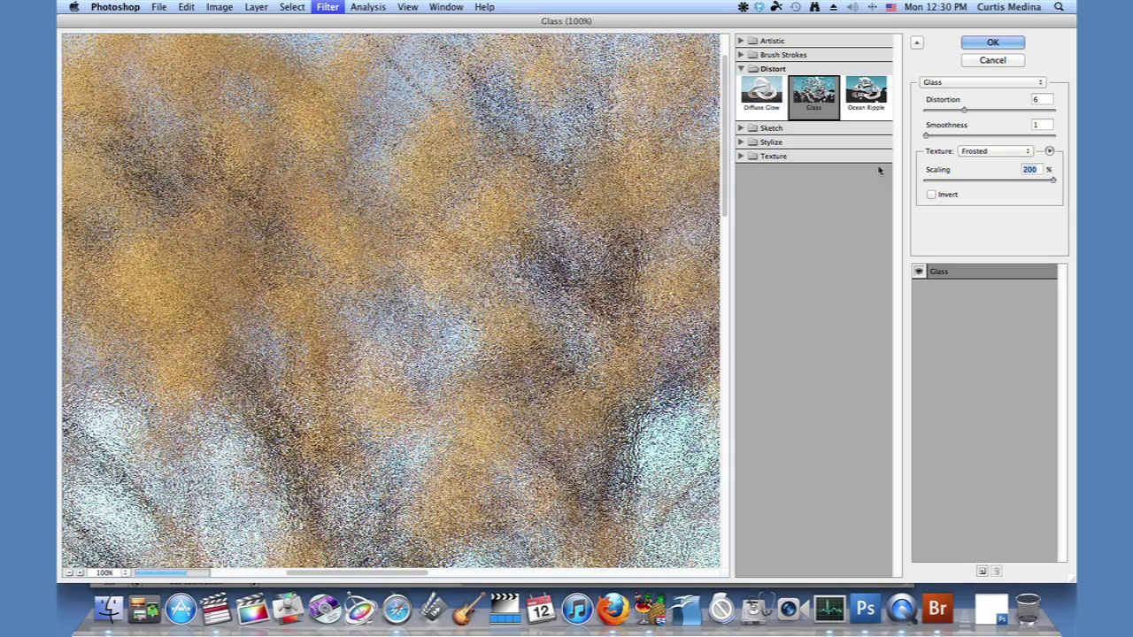
Try the Blocks texture, reduce Scaling to 130%, then switch back to Frosted
{"action": "left_click", "coordinate": [1005, 153]}
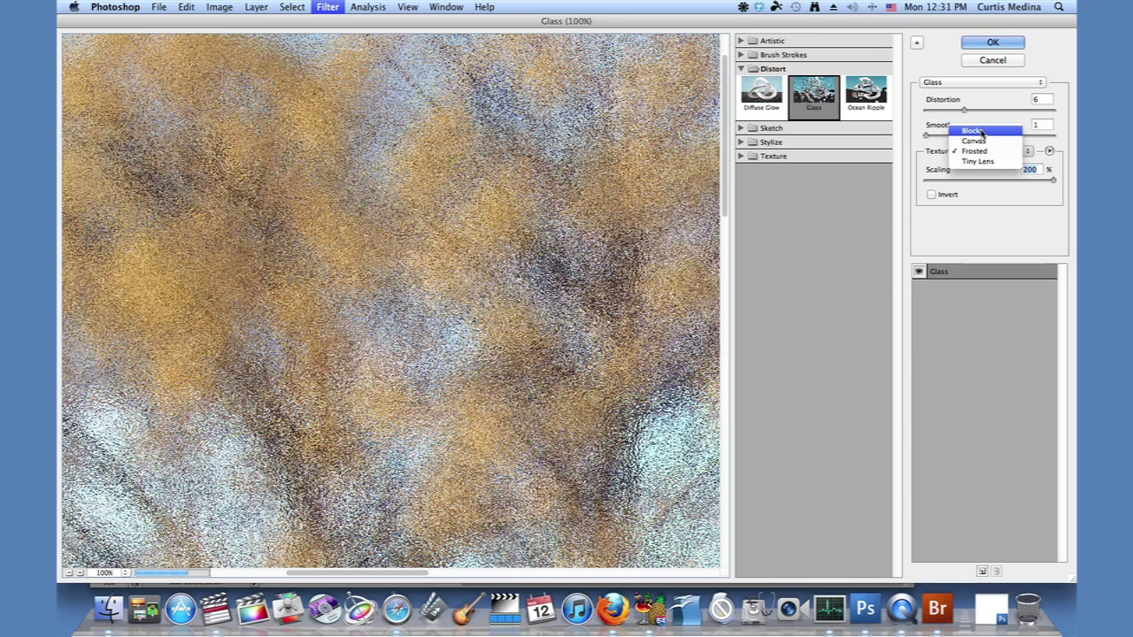
{"action": "left_click", "coordinate": [978, 132]}
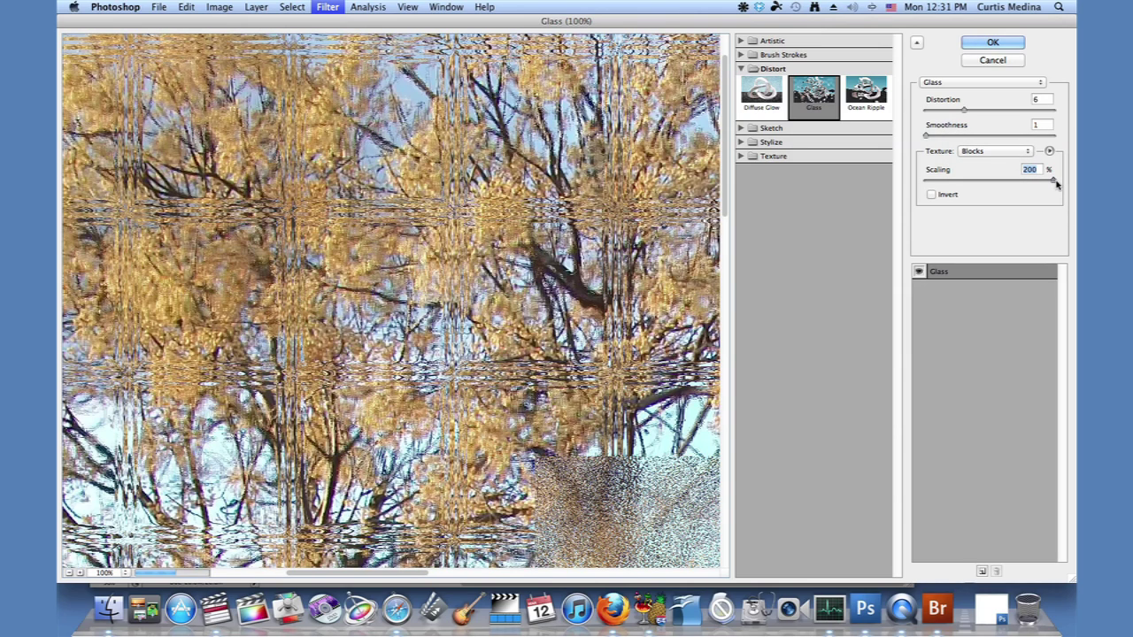
{"action": "left_click_drag", "start_coordinate": [1056, 183], "coordinate": [999, 196]}
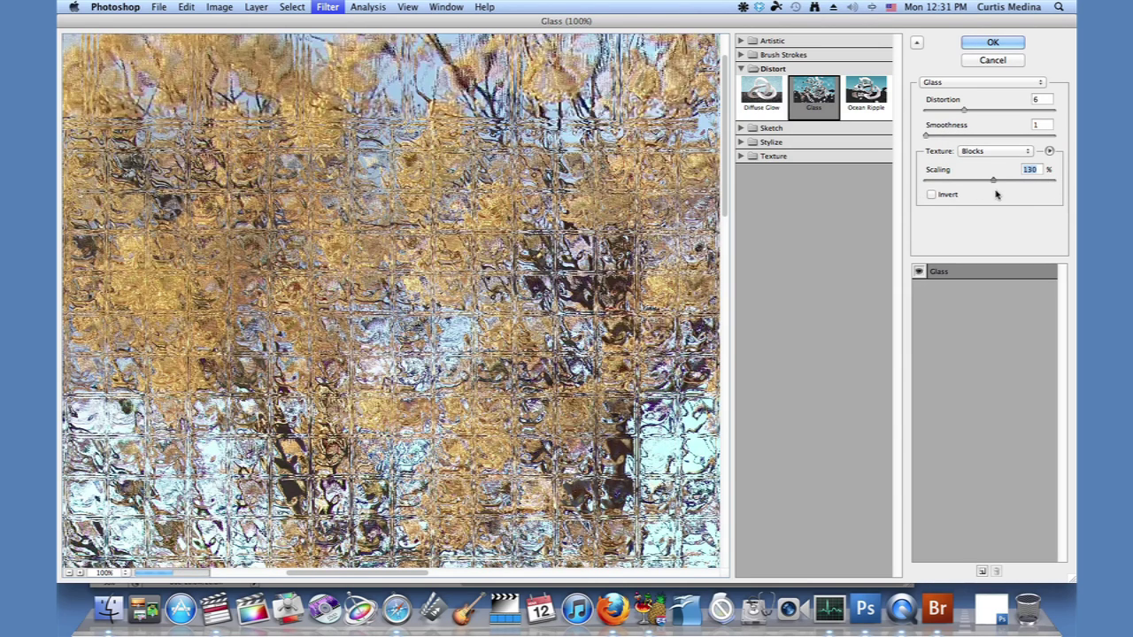
{"action": "left_click", "coordinate": [1026, 152]}
{"action": "left_click", "coordinate": [981, 170]}
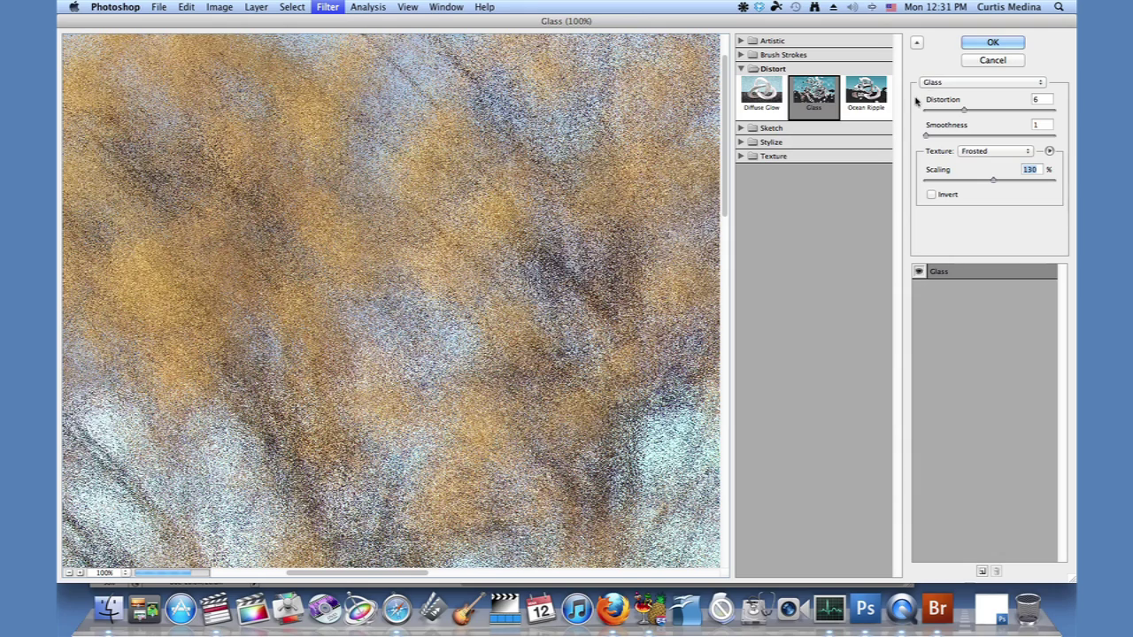
Apply the frosted Glass effect and add an empty Layer 1 above Background
{"action": "left_click", "coordinate": [992, 42]}
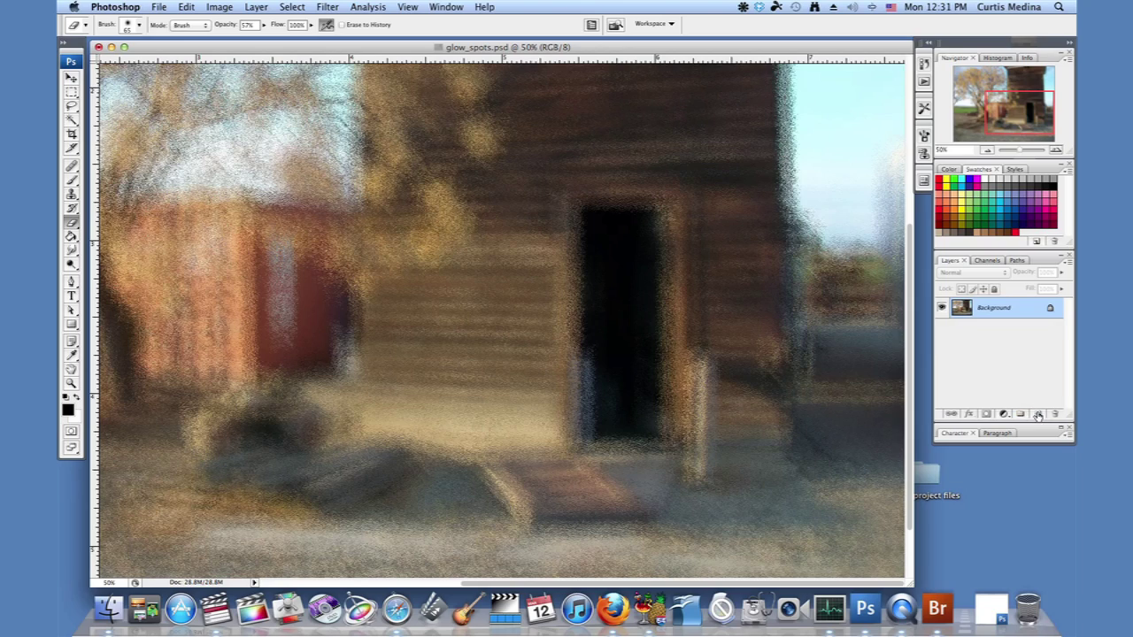
{"action": "left_click", "coordinate": [1038, 414]}
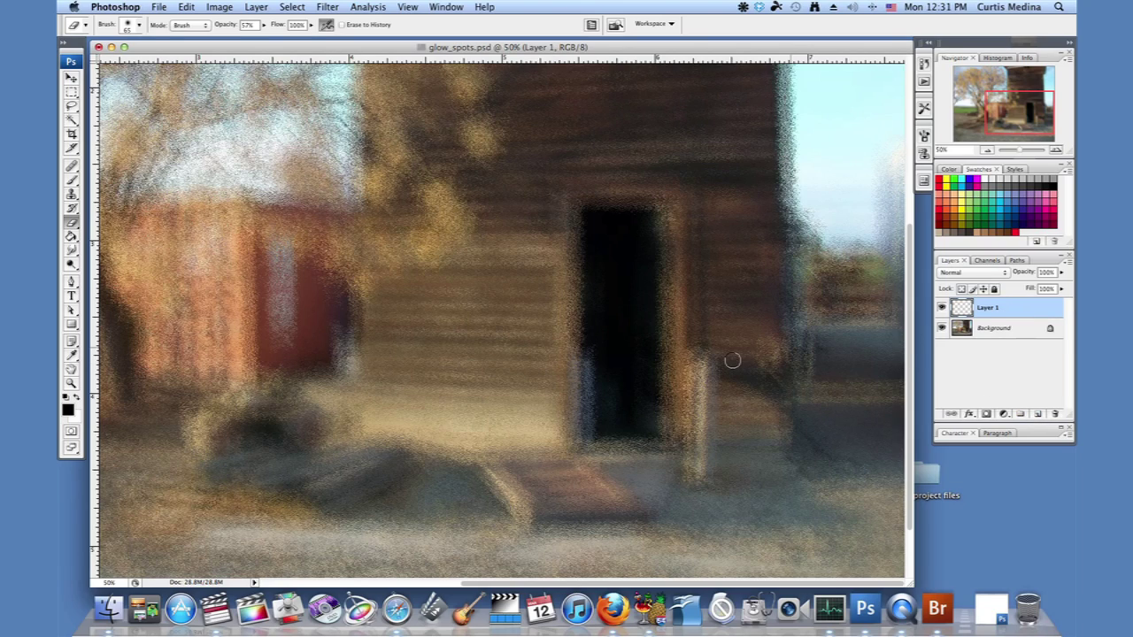
Fill Layer 1 with white using the Paint Bucket and set its opacity to 16%
{"action": "left_click", "coordinate": [77, 399]}
{"action": "left_click", "coordinate": [73, 237]}
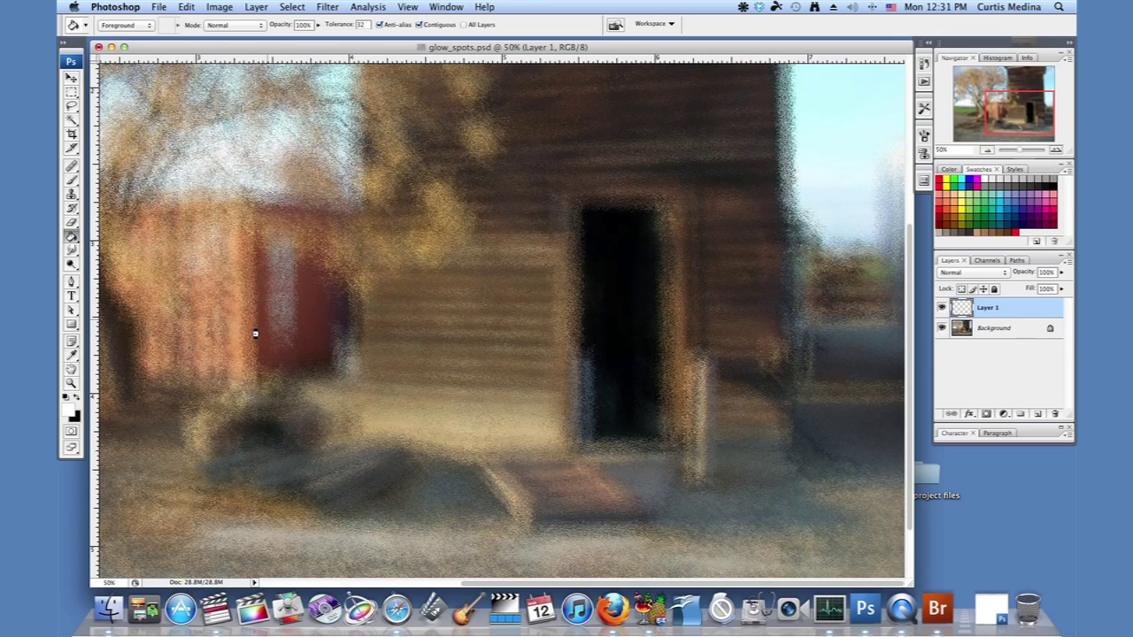
{"action": "left_click", "coordinate": [255, 333]}
{"action": "left_click", "coordinate": [1063, 274]}
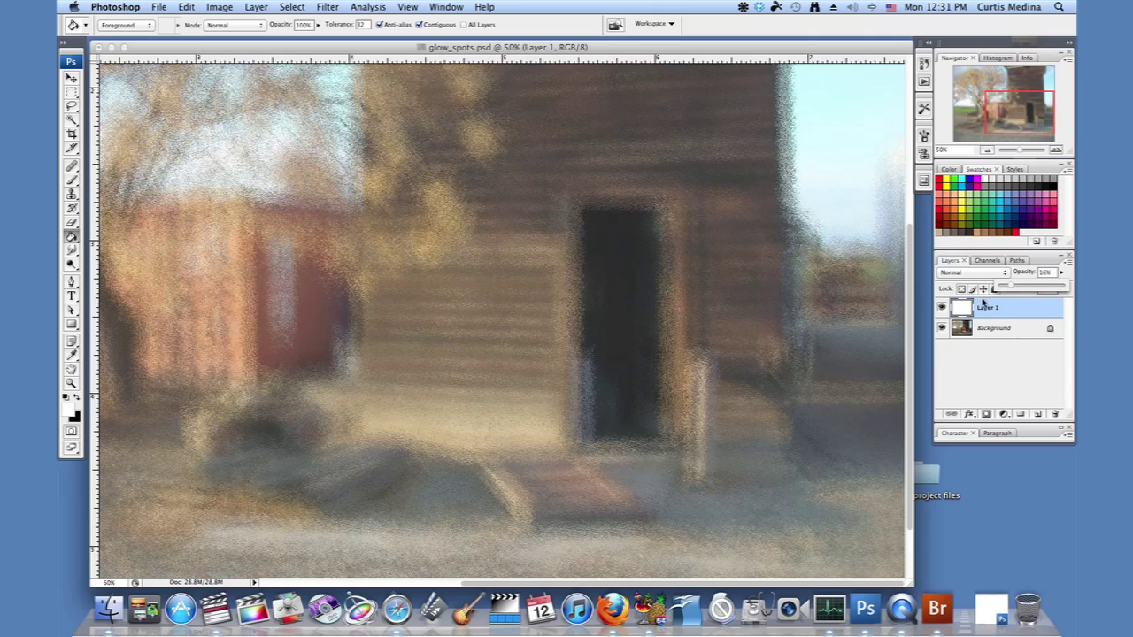
{"action": "left_click", "coordinate": [983, 316]}
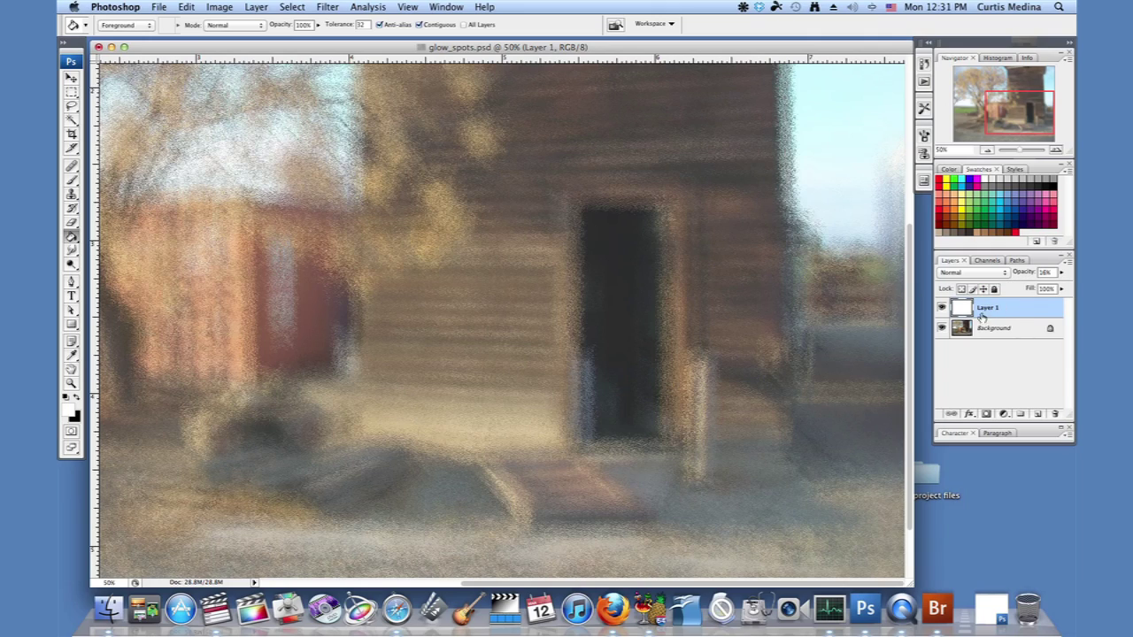
{"action": "left_click", "coordinate": [328, 7]}
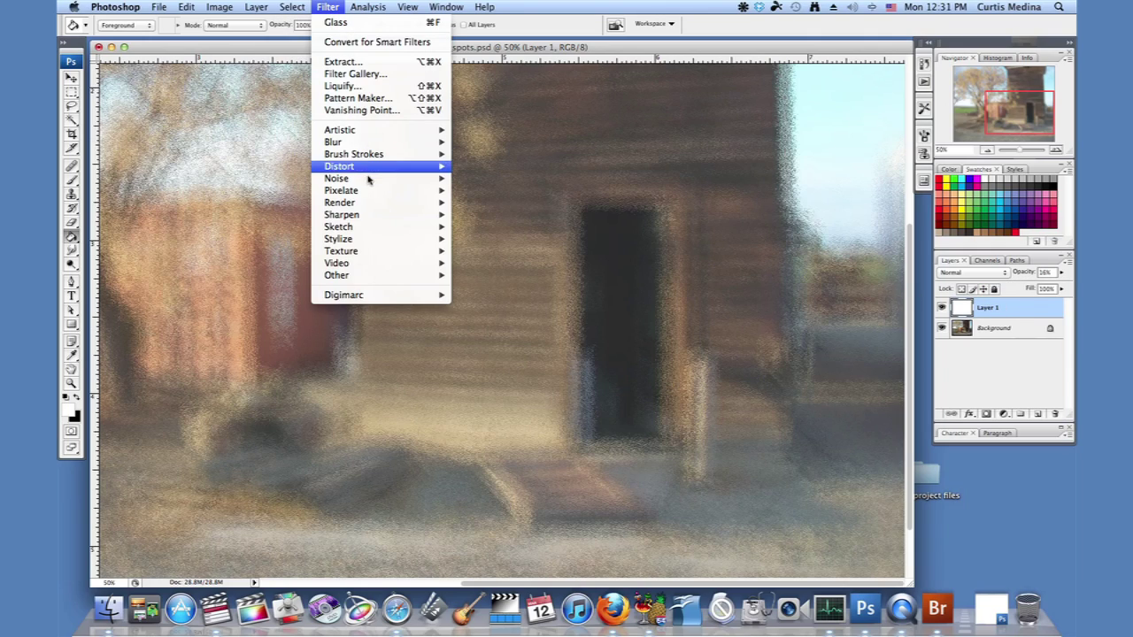
Apply Add Noise to Layer 1 at 16.57%, Gaussian and Monochromatic
{"action": "mouse_move", "coordinate": [374, 179]}
{"action": "left_click", "coordinate": [490, 178]}
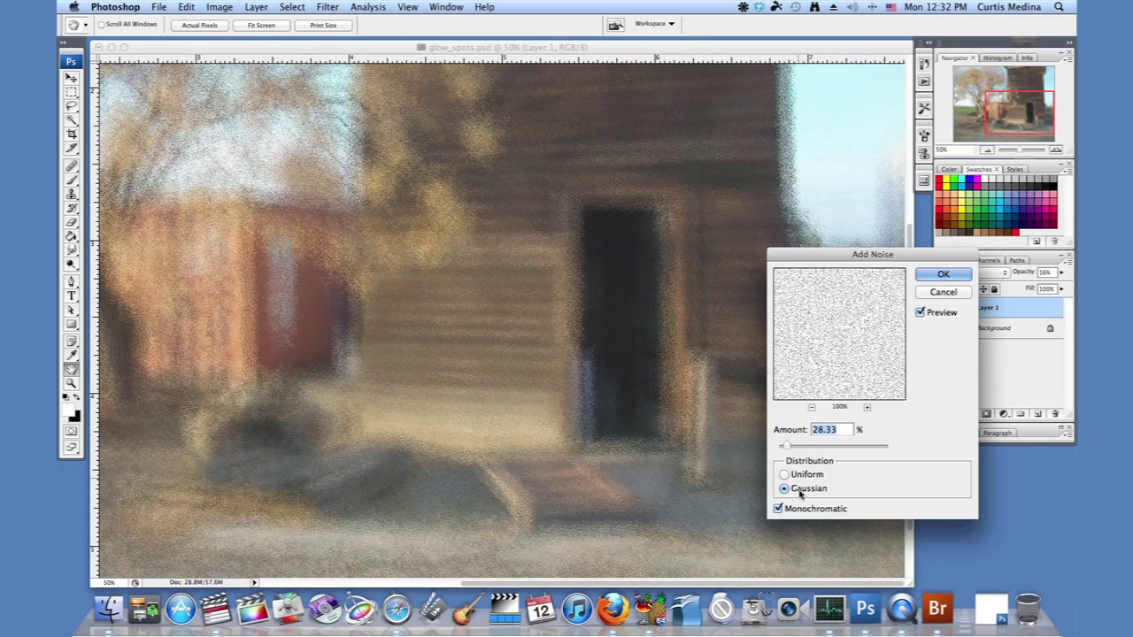
{"action": "left_click_drag", "start_coordinate": [789, 449], "coordinate": [783, 450]}
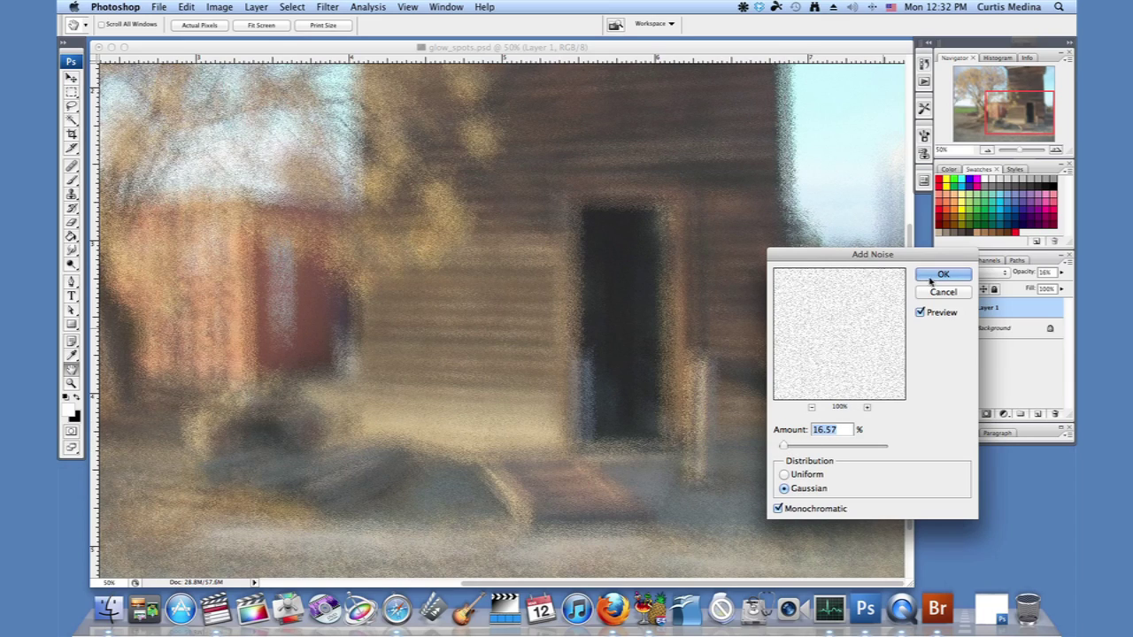
{"action": "left_click", "coordinate": [929, 280]}
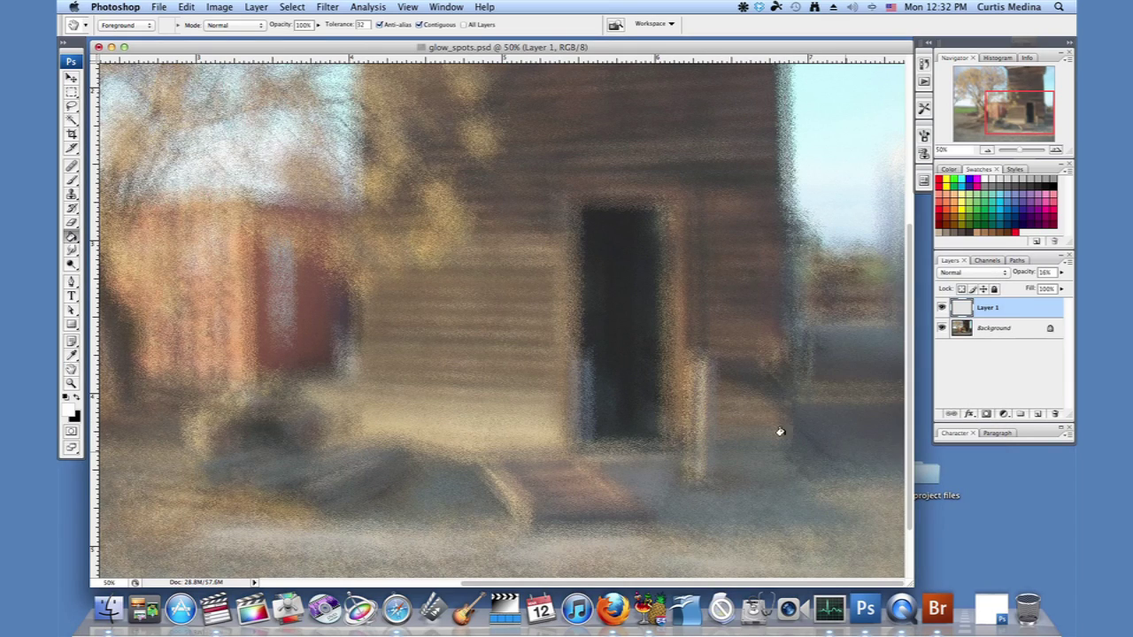
Drop Layer 1's opacity to 10% and toggle its visibility to compare
{"action": "left_click", "coordinate": [1061, 273]}
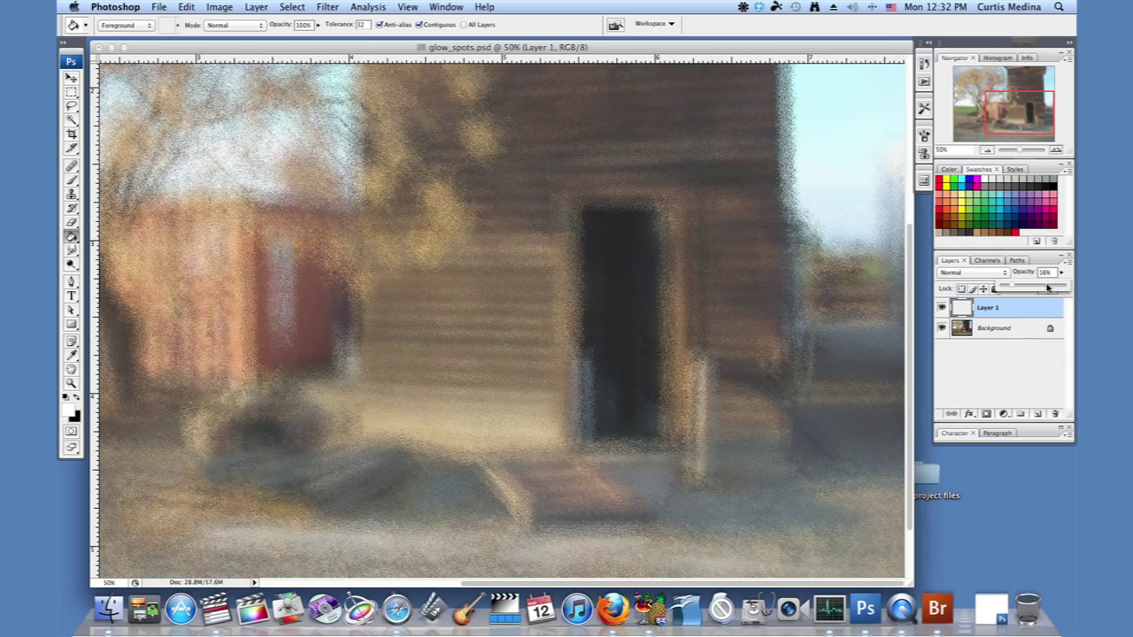
{"action": "left_click_drag", "start_coordinate": [1067, 291], "coordinate": [1064, 294]}
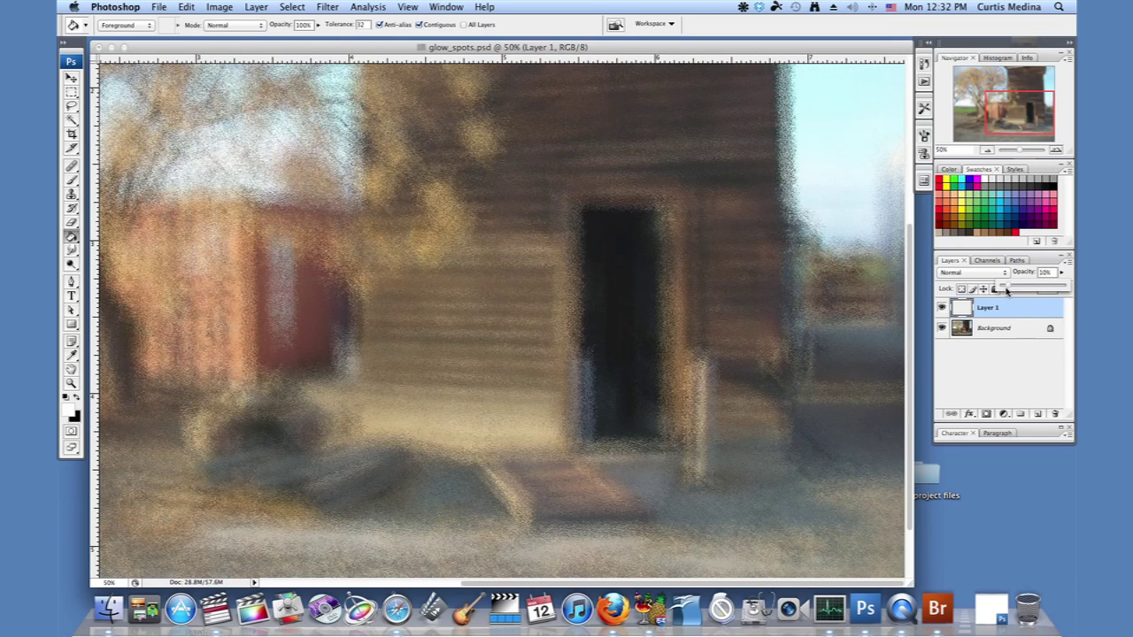
{"action": "left_click", "coordinate": [943, 309]}
{"action": "left_click", "coordinate": [942, 309]}
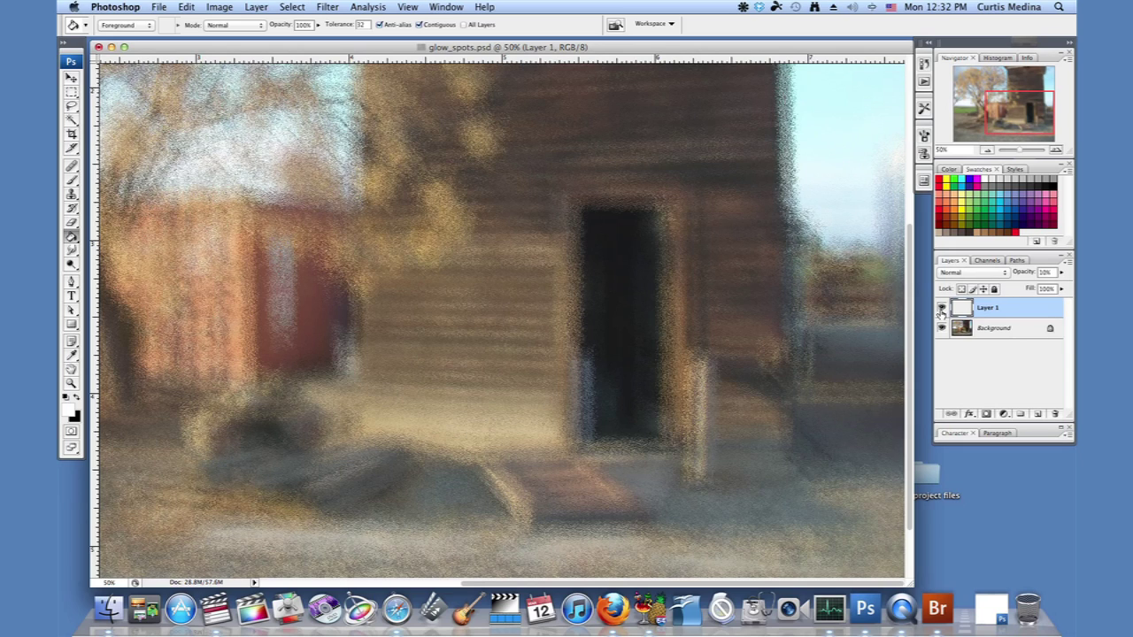
{"action": "left_click", "coordinate": [941, 310]}
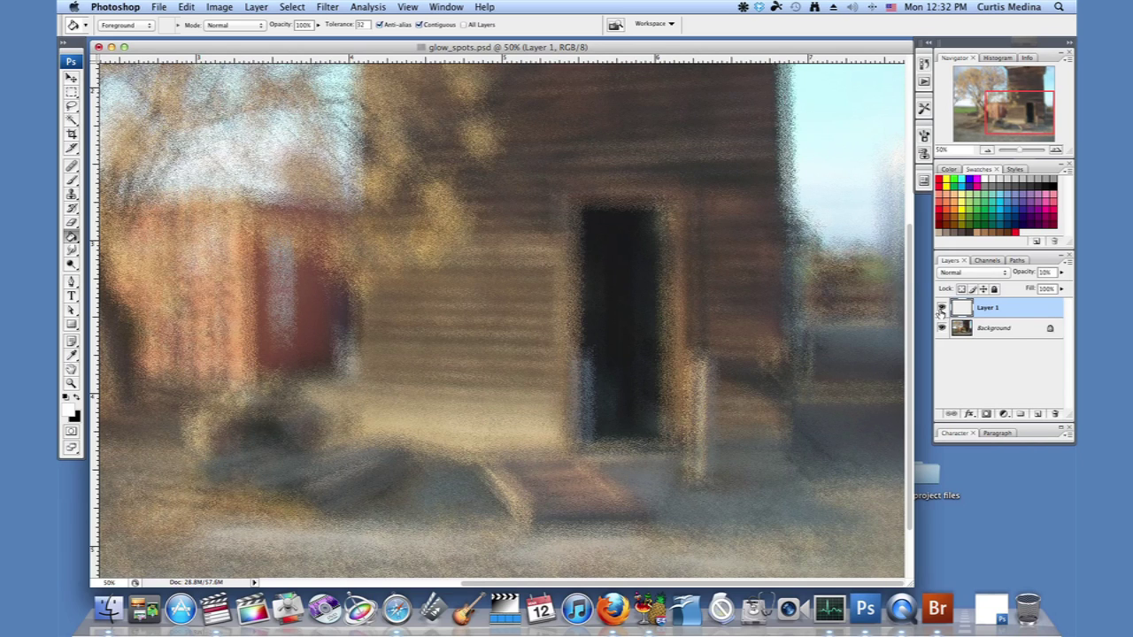